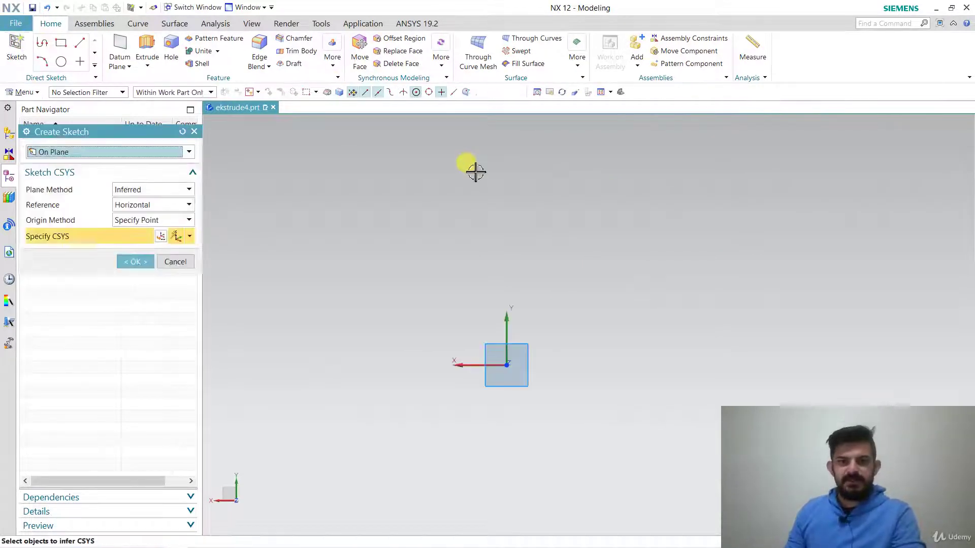
Step: Start a sketch on the inferred plane and draw a horizontal base line about 239 mm long with a vertical right edge about 31 mm high
middle_click(523, 231)
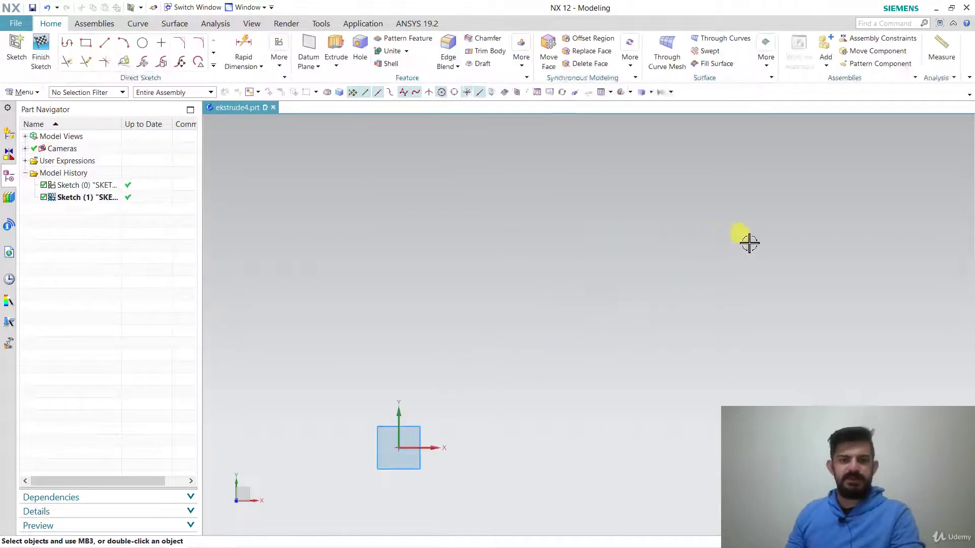
left_click(68, 46)
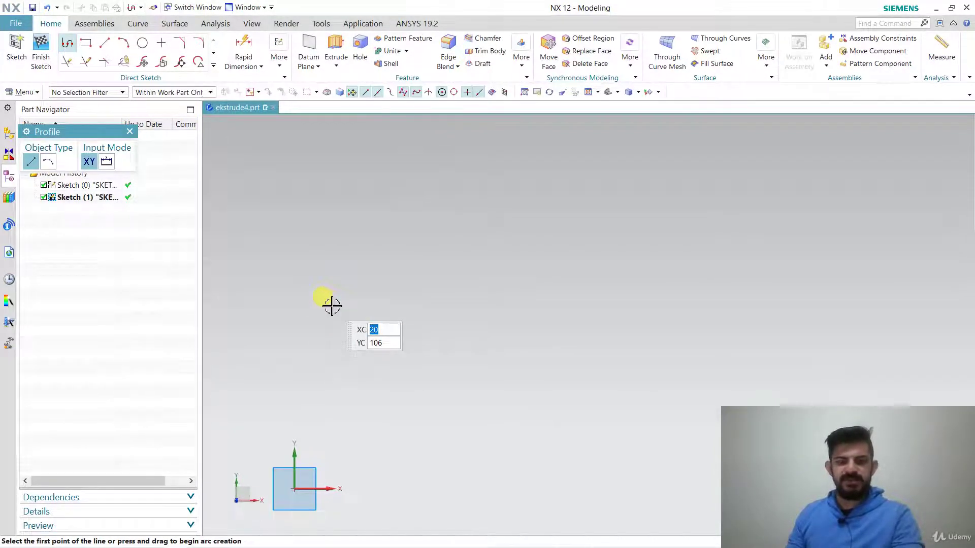
left_click(300, 298)
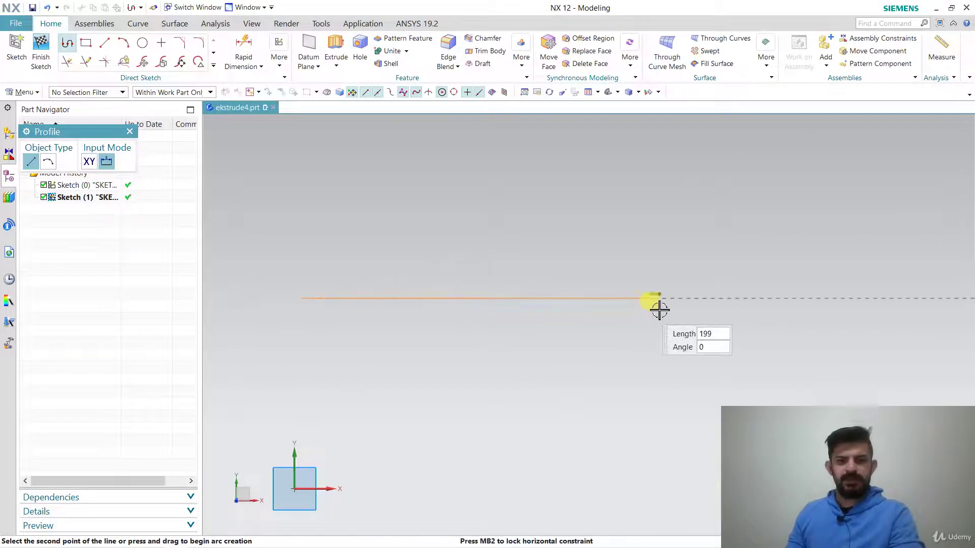
left_click(718, 300)
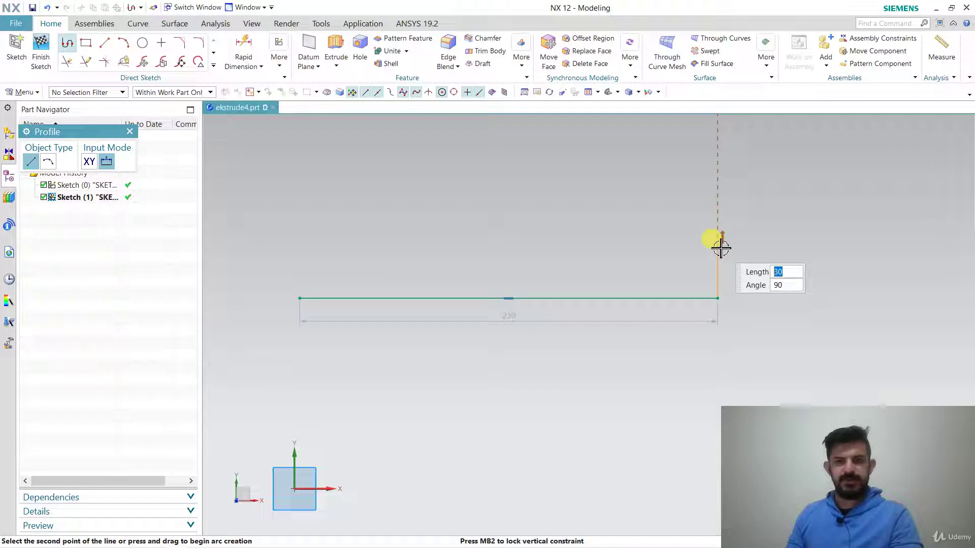
left_click(717, 244)
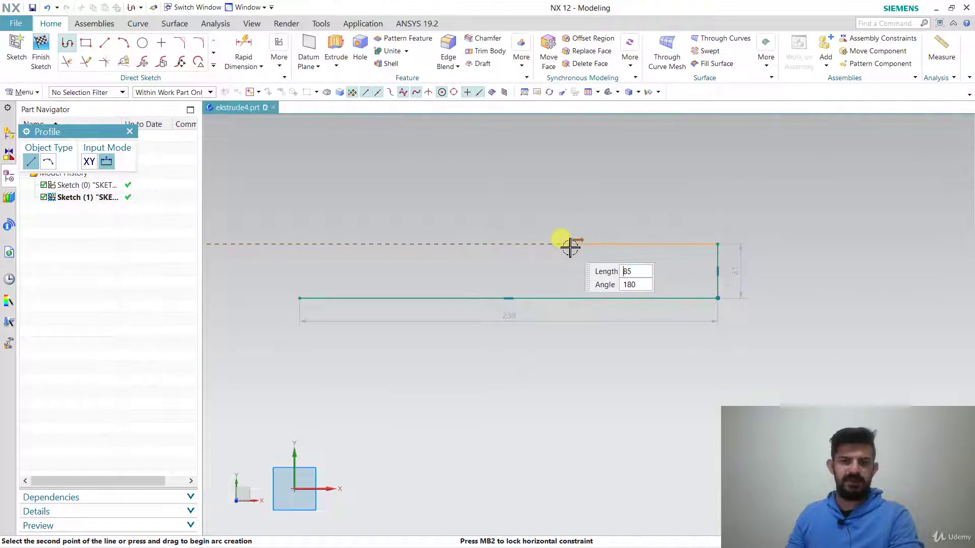
Step: Continue the profile with an upper line about 85 mm long, an arc of about 34.5 mm radius, a short flat top and a vertical drop
left_click(45, 164)
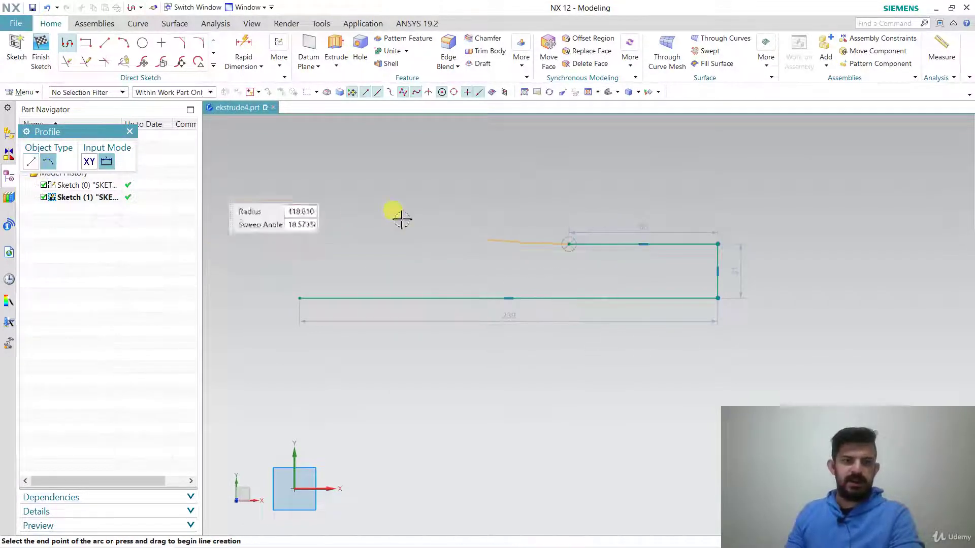
left_click(507, 191)
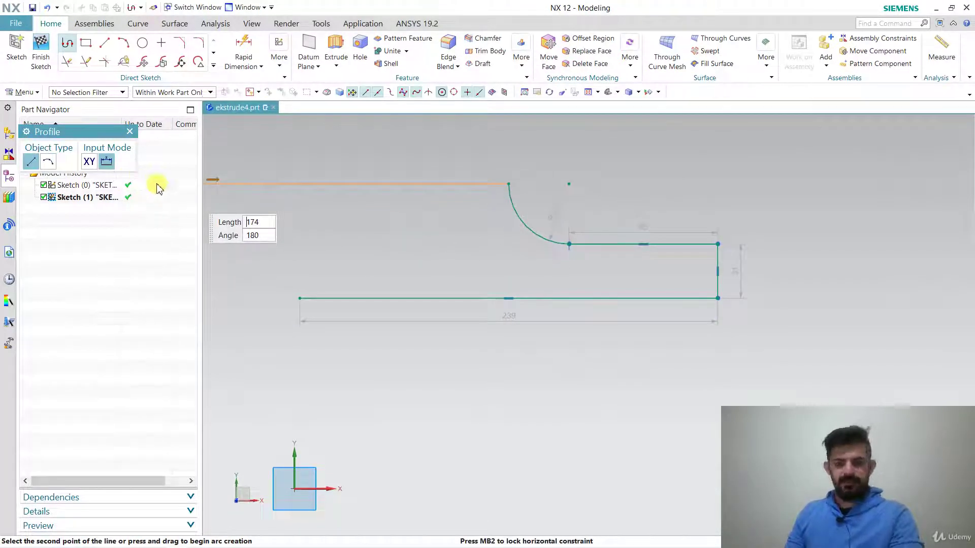
left_click(469, 184)
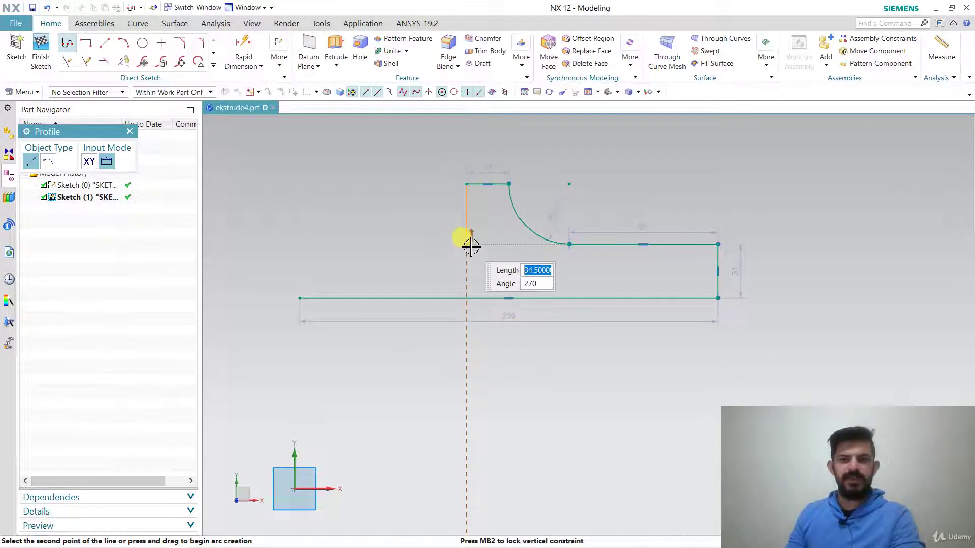
left_click(470, 246)
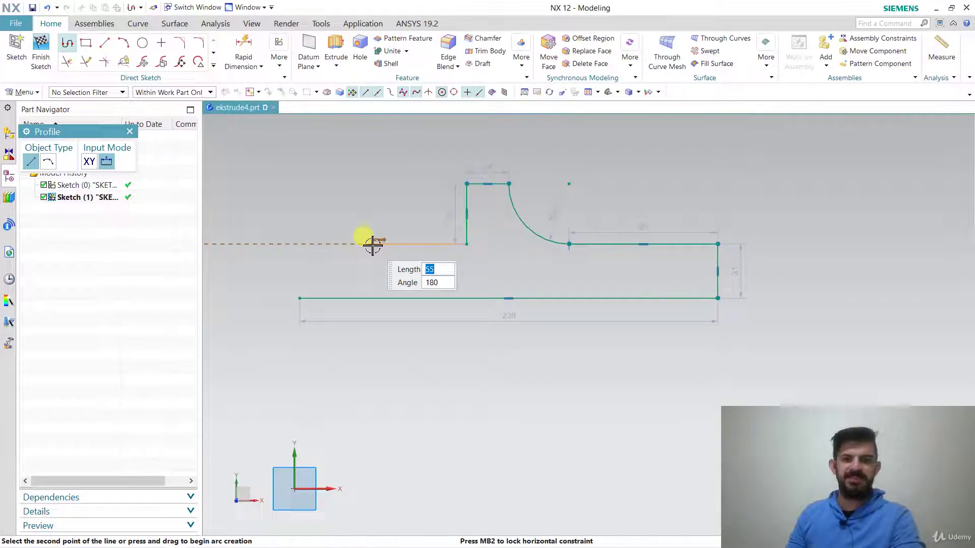
Step: Close the profile with a ledge about 55 mm long, a 90 mm high upright and a top edge about 40.5 mm wide, and finish the sketch
left_click(372, 244)
scroll(364, 135, "down", 3)
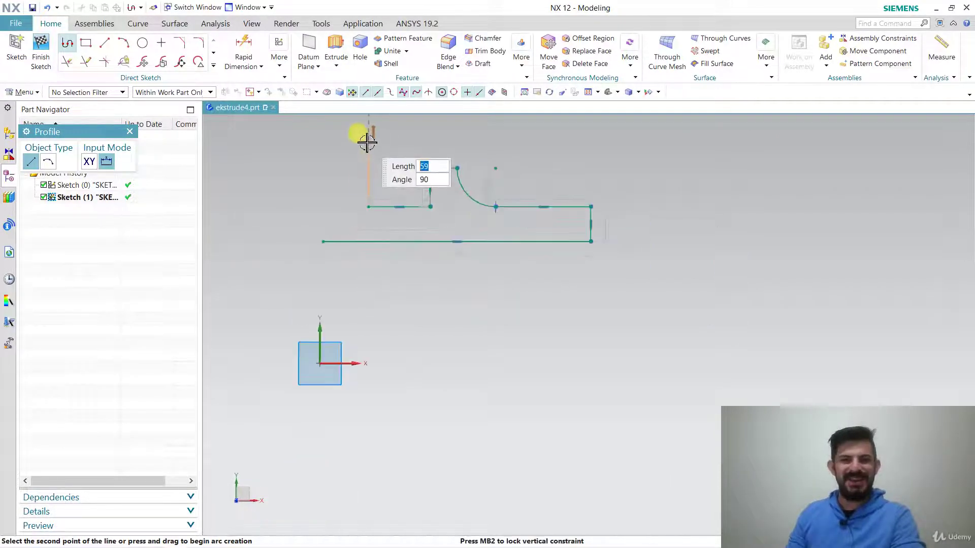
scroll(366, 131, "up", 3)
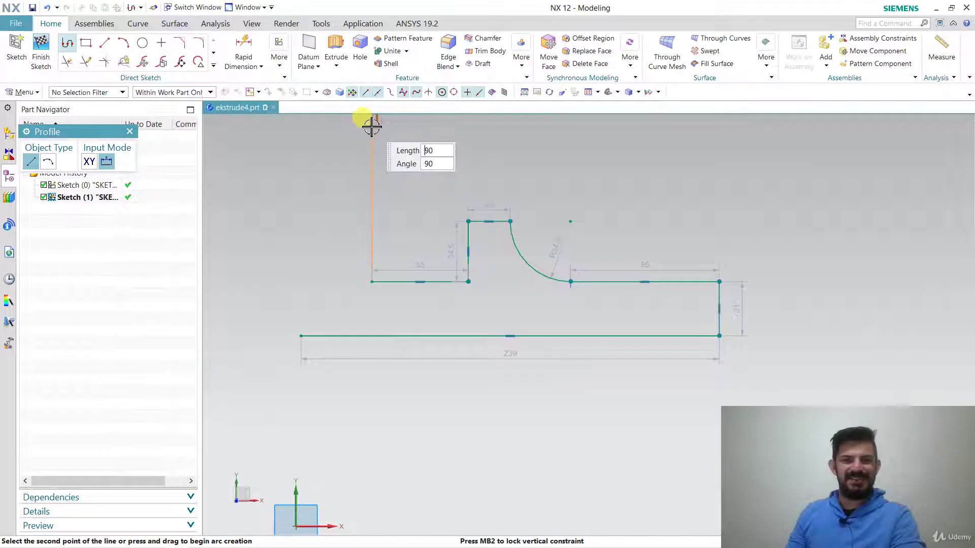
left_click(373, 125)
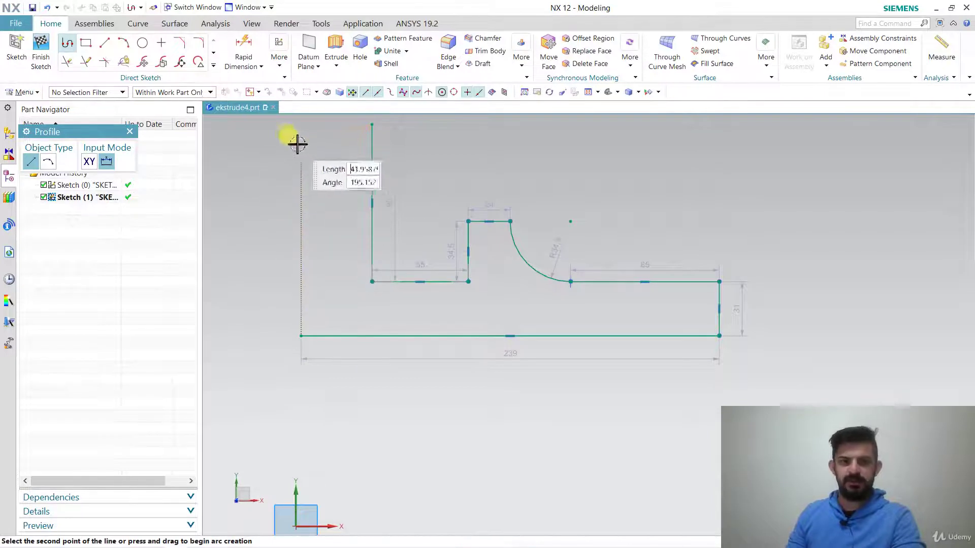
left_click(302, 125)
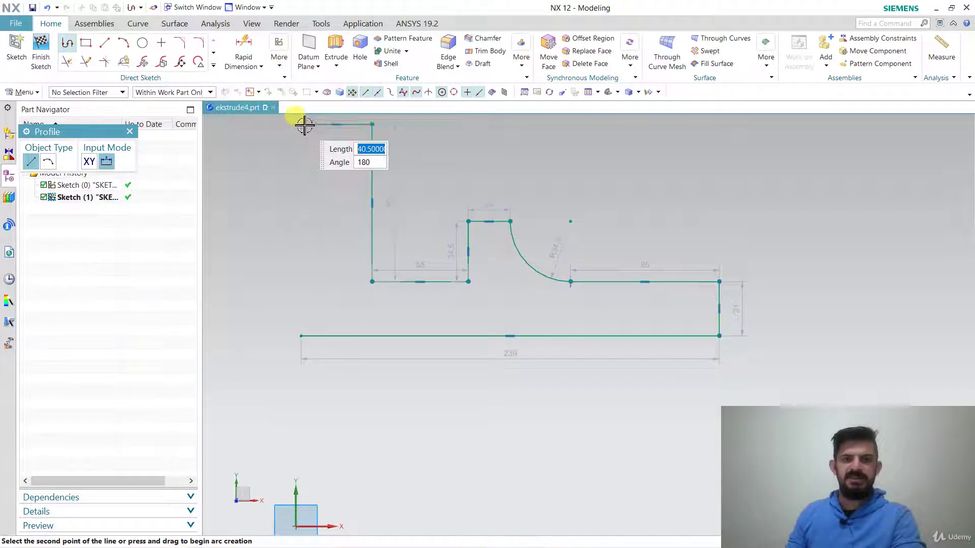
left_click(302, 336)
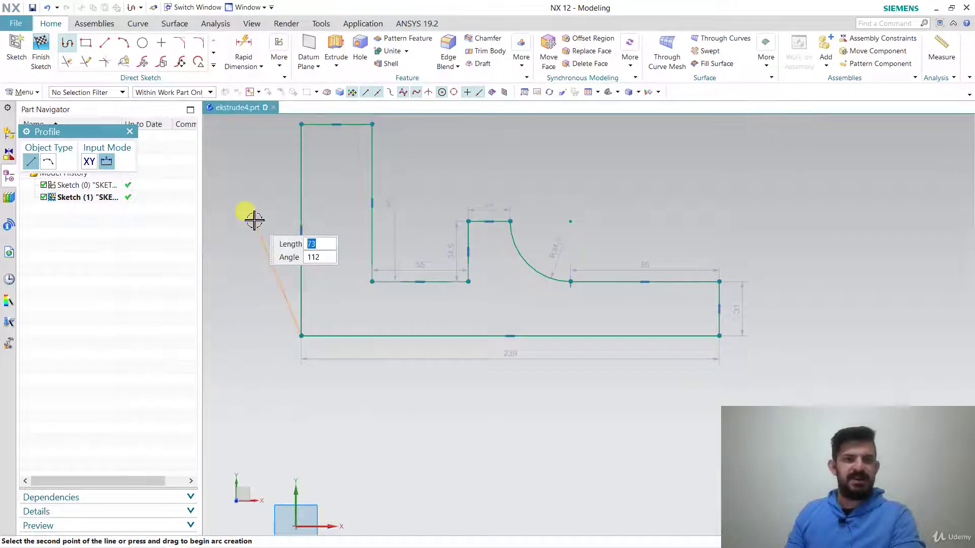
left_click(41, 48)
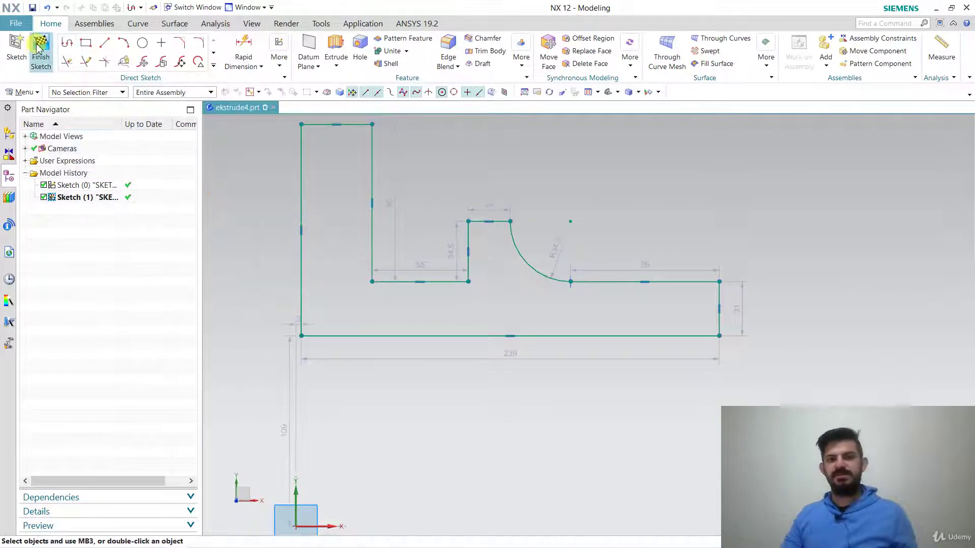
mouse_move(548, 308)
middle_mouse_down()
mouse_move(477, 312)
mouse_move(426, 263)
mouse_move(371, 260)
mouse_move(396, 298)
mouse_move(360, 265)
mouse_move(326, 260)
mouse_move(385, 307)
middle_mouse_up()
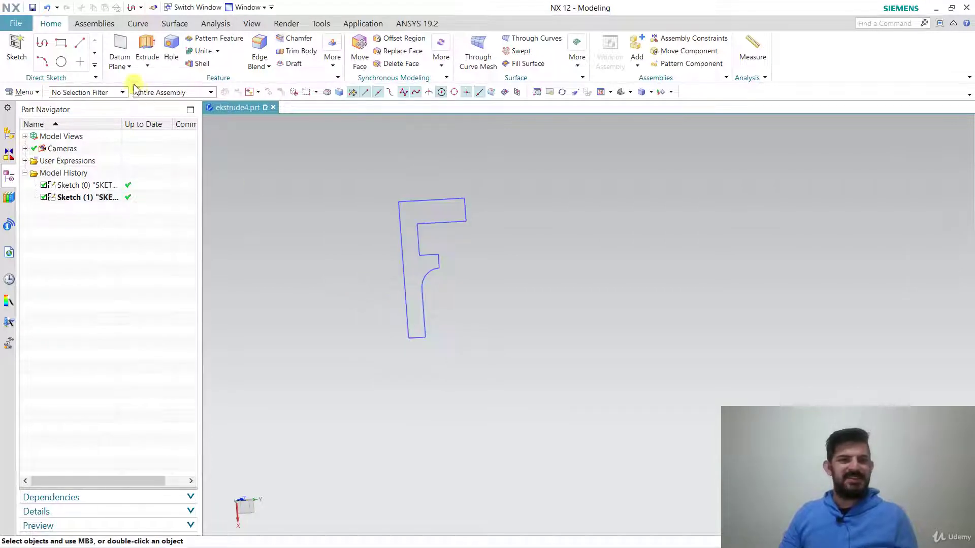
Step: Reopen the profile sketch for editing and draw a straight line between the two endpoints of the arc
left_click(106, 199)
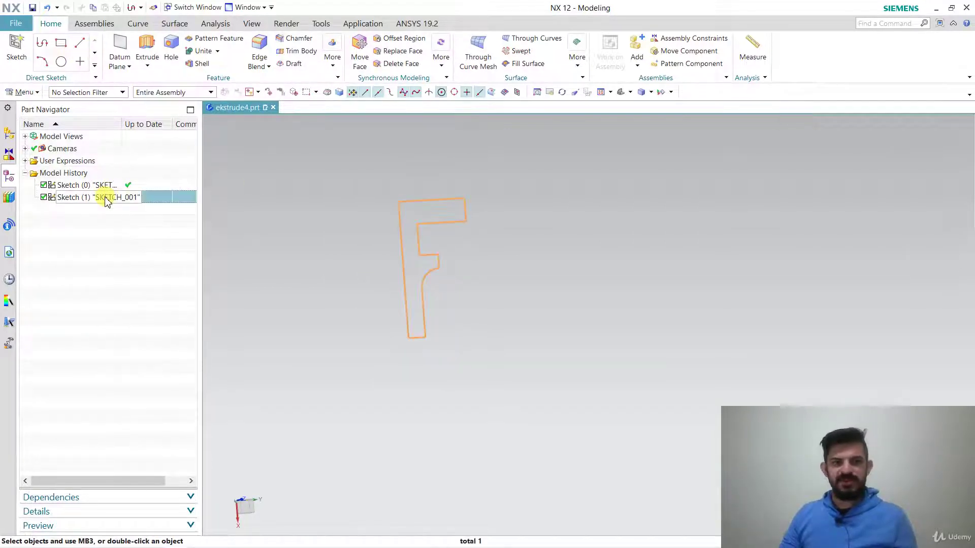
right_click(106, 198)
left_click(128, 222)
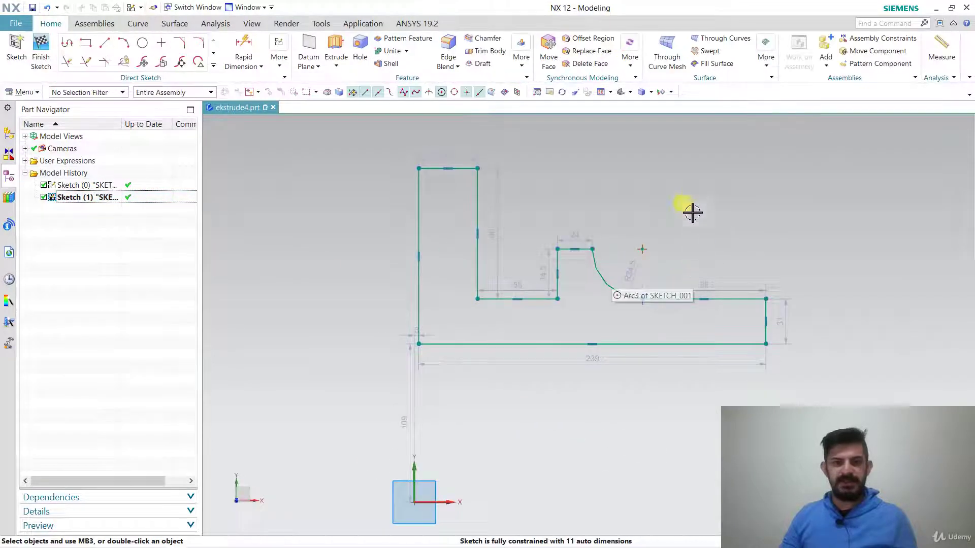
scroll(734, 254, "up", 2)
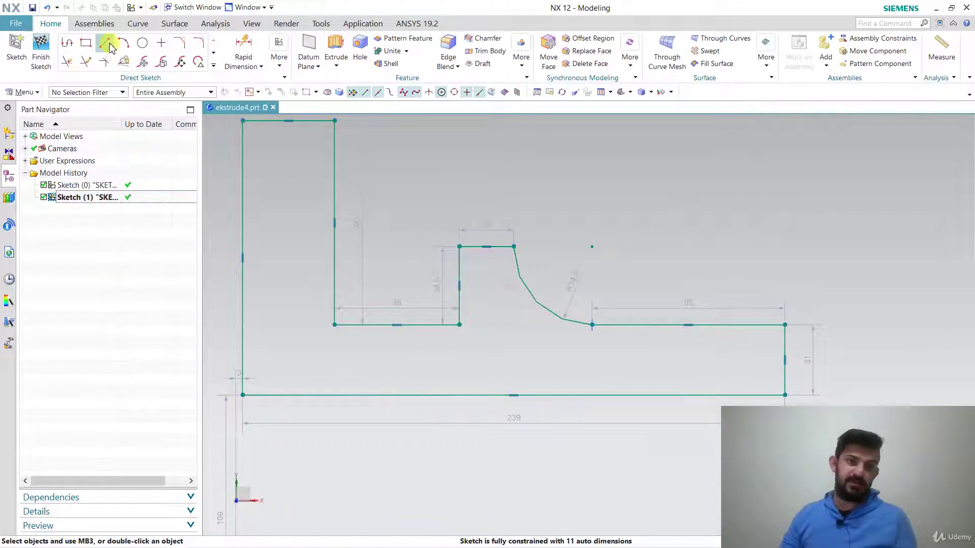
left_click(513, 247)
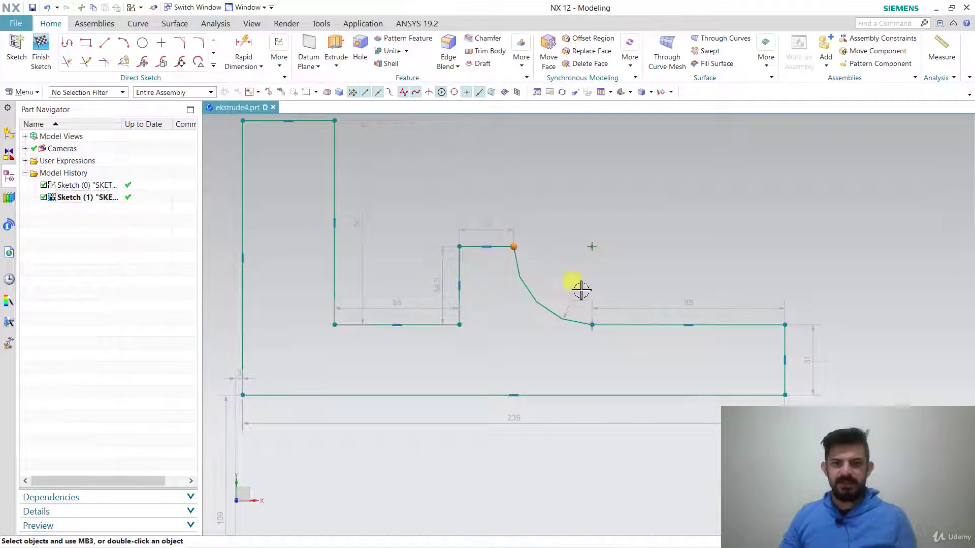
left_click(104, 44)
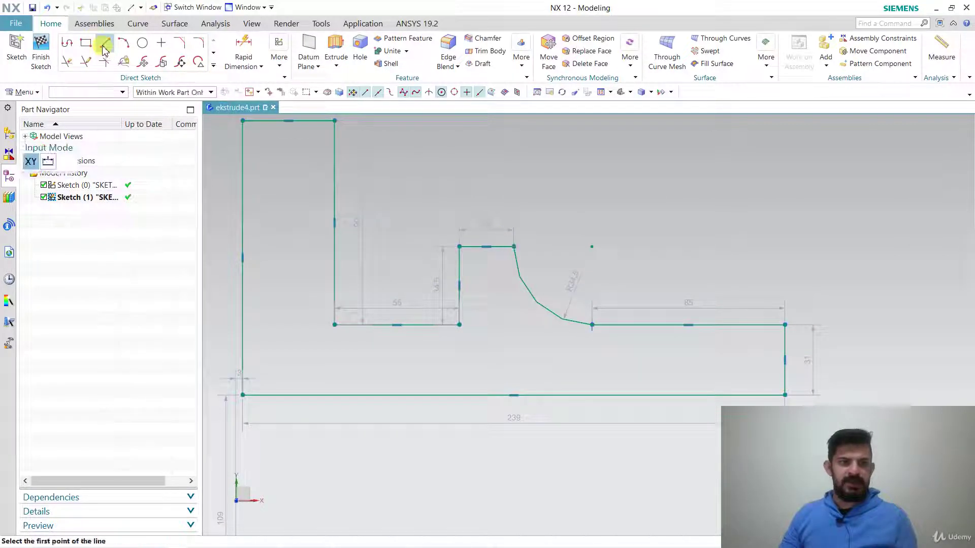
left_click(515, 247)
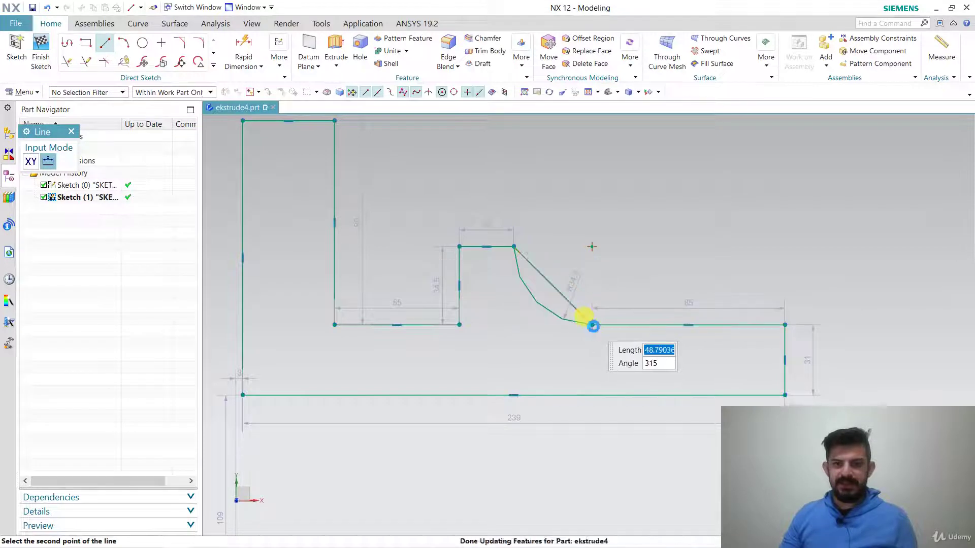
left_click(593, 326)
Step: Remove the arc beneath the new slanted line with Quick Trim and finish the sketch
left_click(67, 61)
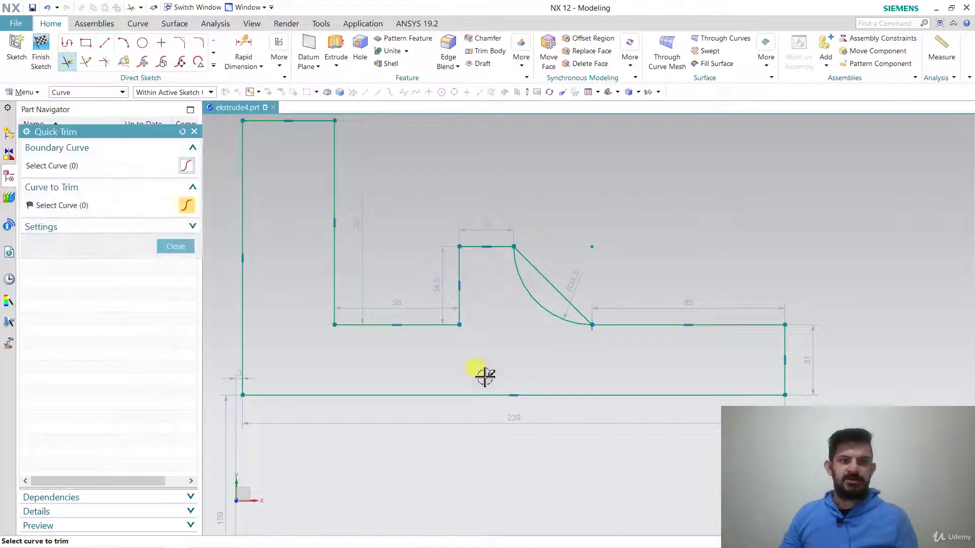
left_click_drag(531, 298, 534, 339)
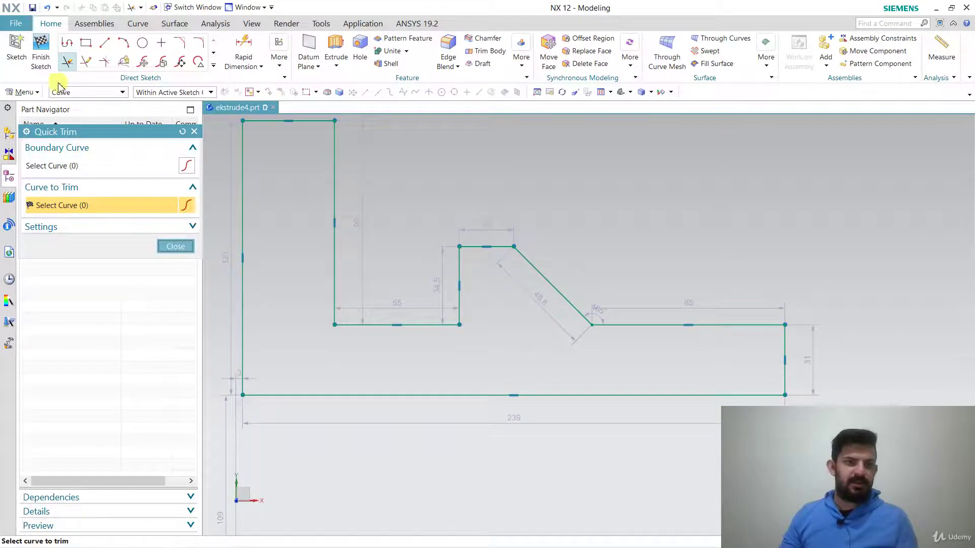
left_click(40, 48)
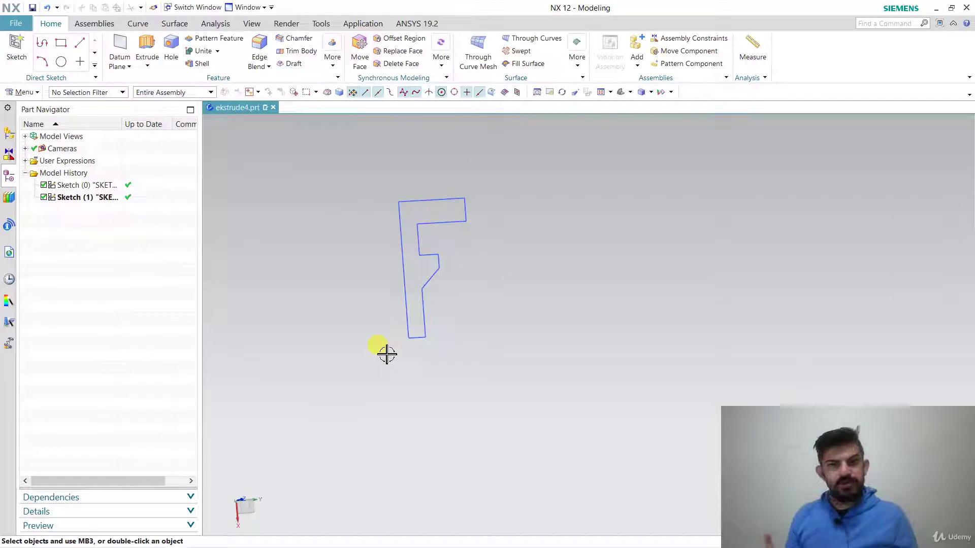
Step: Extrude the closed profile region with a start distance of 50 mm and an end distance of 0 mm
left_click(147, 46)
left_click(435, 218)
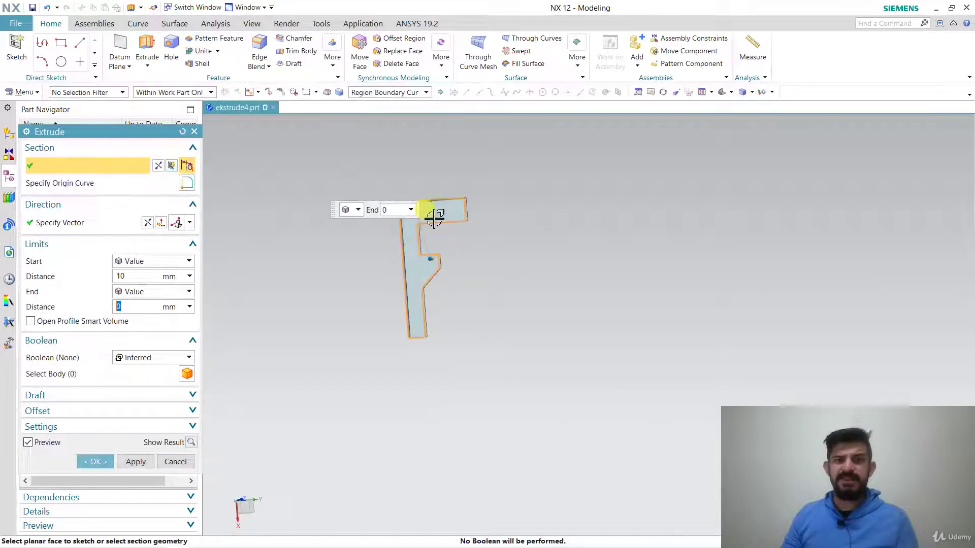
middle_click_drag(550, 285, 508, 226)
left_click(136, 277)
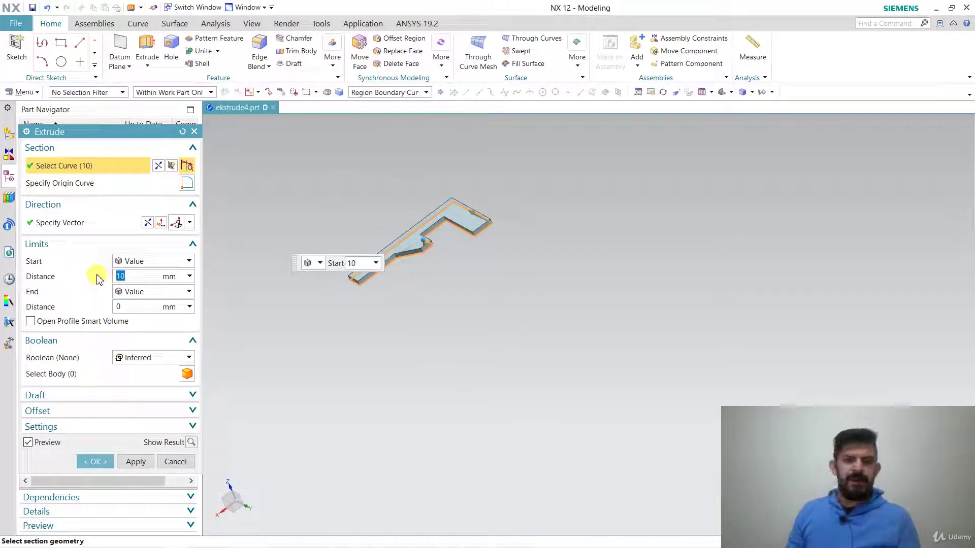
type("50")
left_click(97, 277)
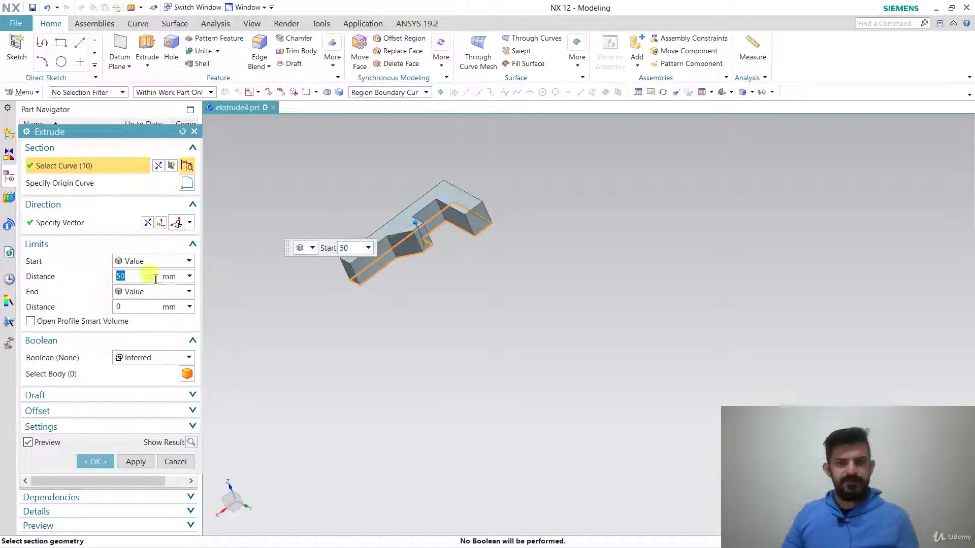
left_click(104, 461)
Step: Start a new sketch on the small end face of the extruded body's long foot
mouse_move(315, 407)
middle_mouse_down()
mouse_move(422, 317)
mouse_move(381, 255)
mouse_move(324, 300)
mouse_move(327, 257)
mouse_move(294, 281)
mouse_move(325, 266)
middle_mouse_up()
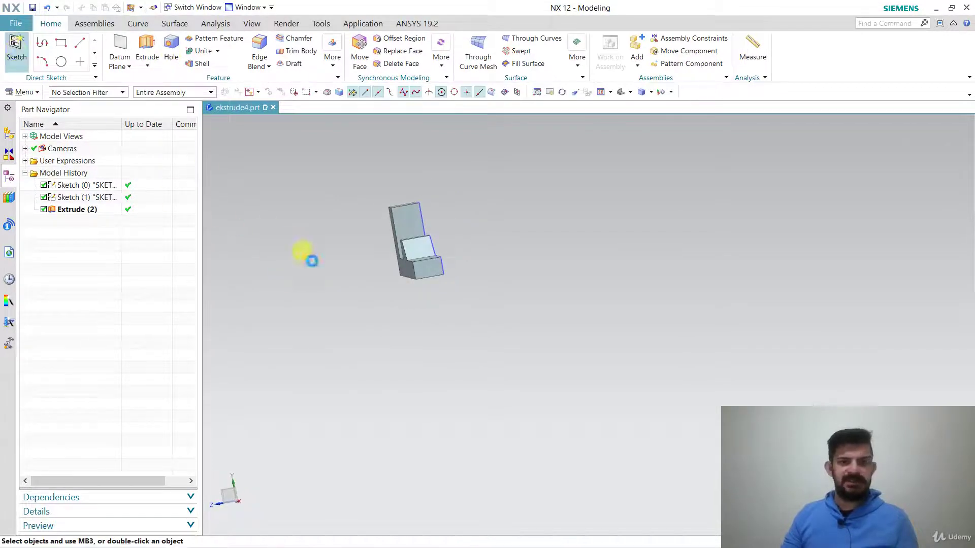
left_click(429, 268)
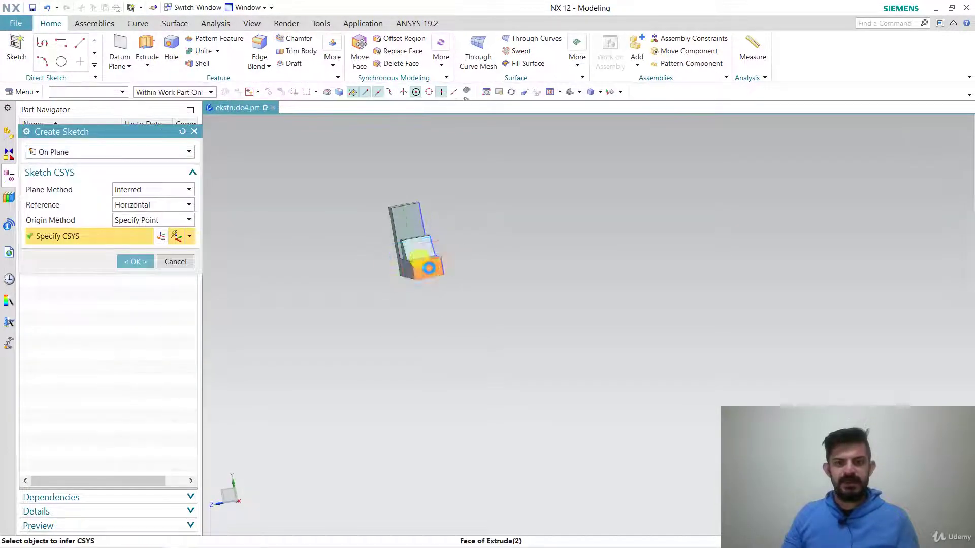
left_click(133, 262)
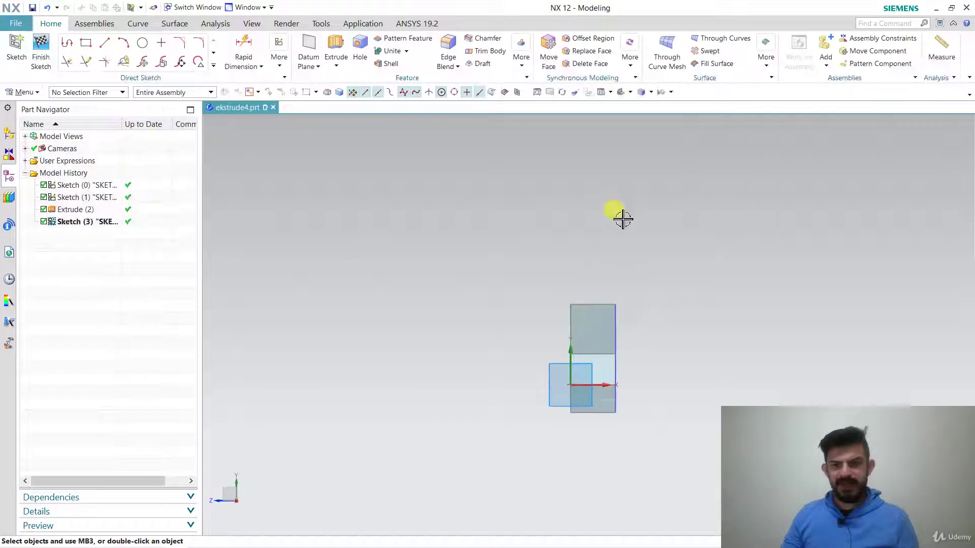
Step: Draw a rectangle about 25 mm wide and 20 mm high above the body's outline and finish the sketch
left_click(87, 44)
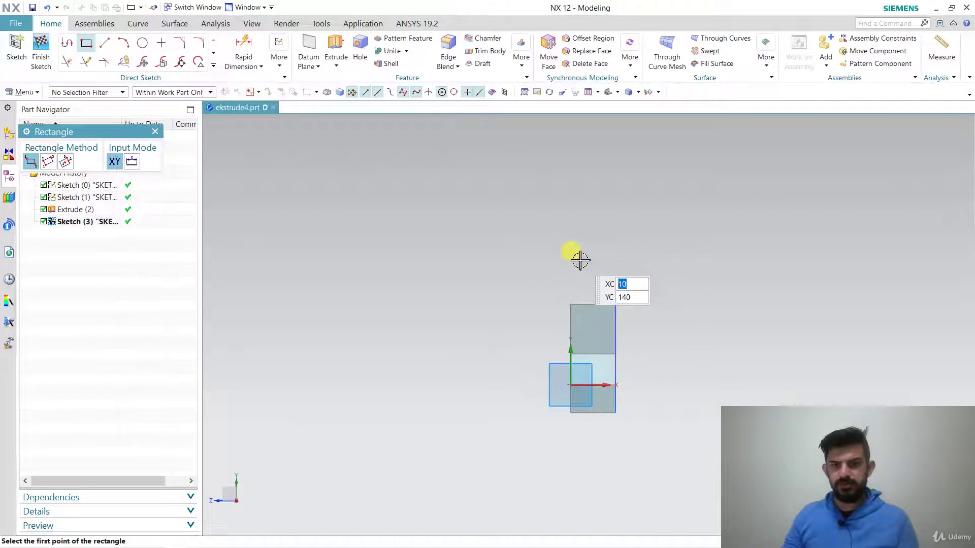
left_click(580, 260)
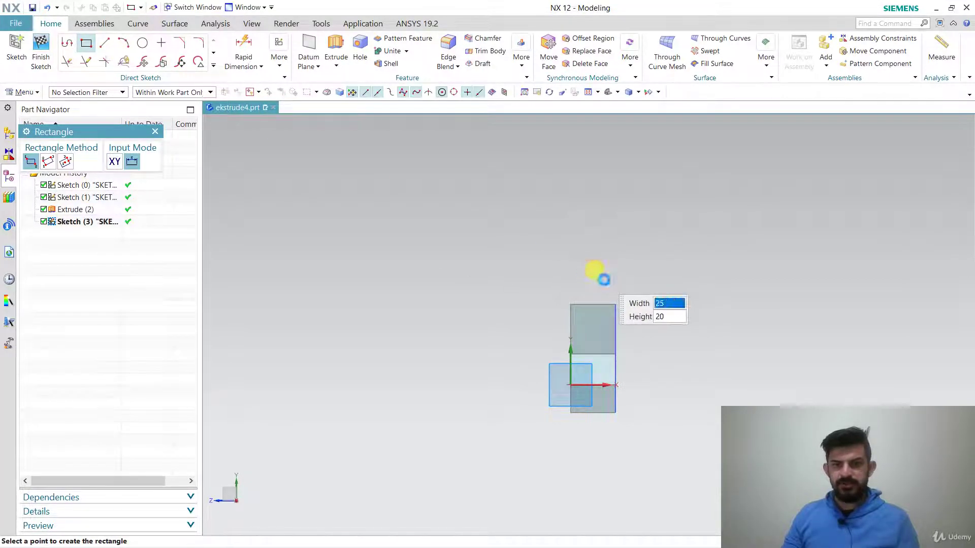
left_click(603, 279)
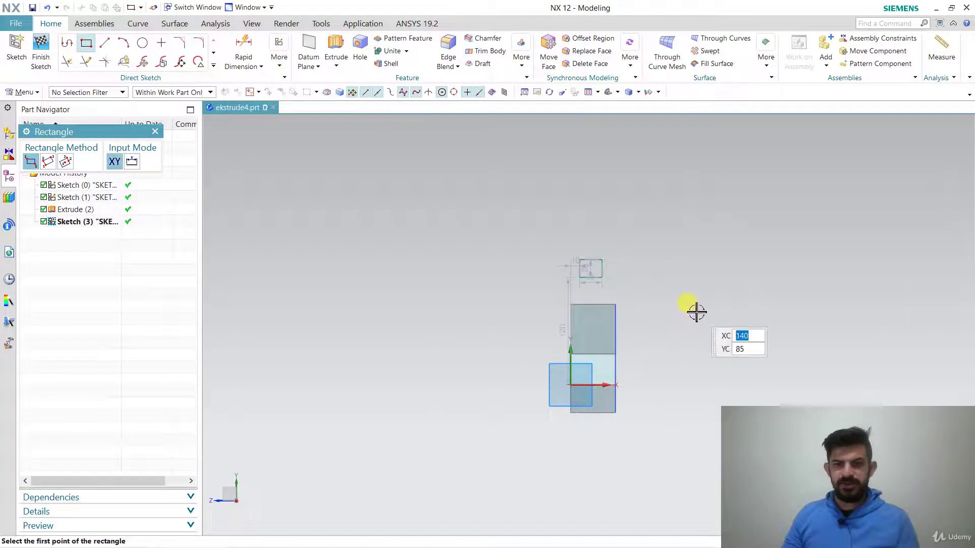
left_click(40, 61)
mouse_move(436, 293)
middle_mouse_down()
mouse_move(473, 272)
mouse_move(512, 284)
middle_mouse_up()
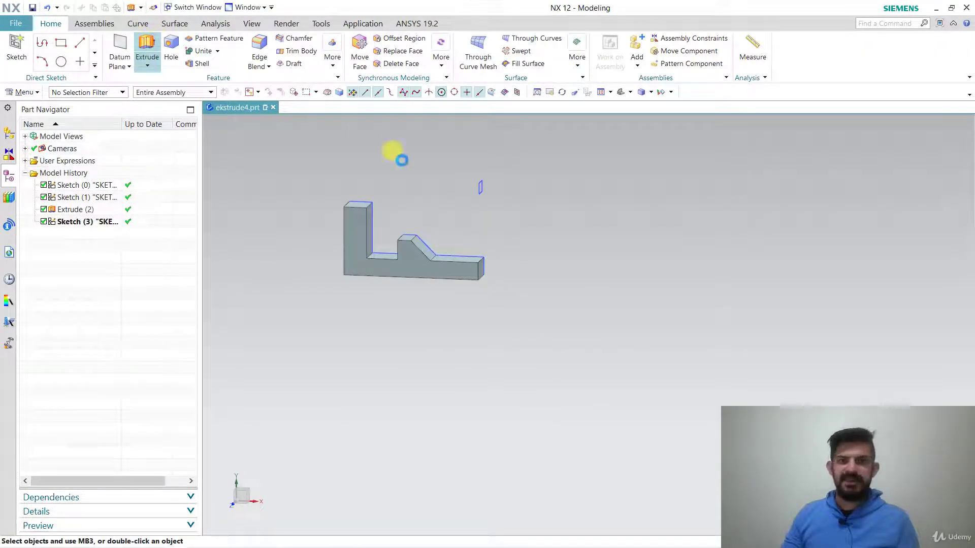
Step: Extrude the rectangle above the body in the reversed direction, over the body, with start distance 50 mm and end distance 0 mm
left_click(479, 185)
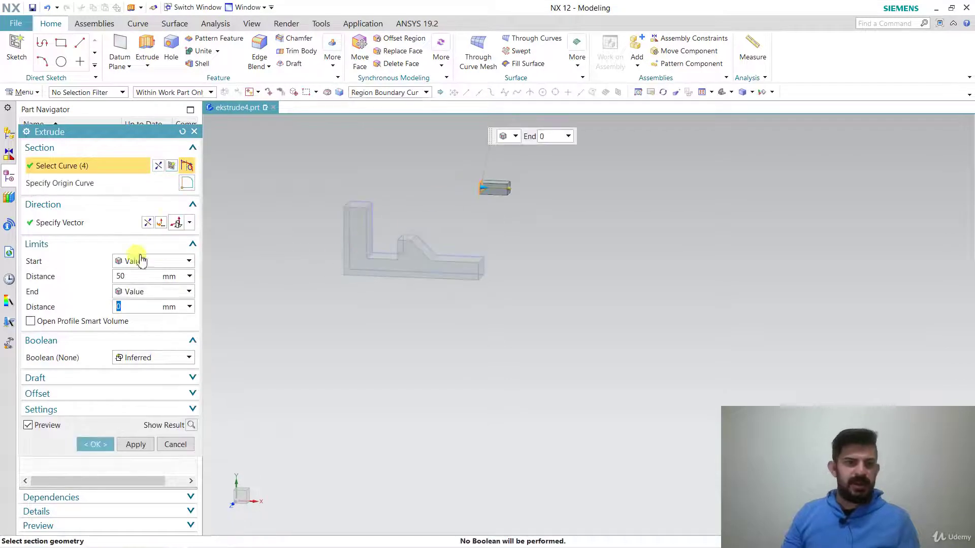
left_click(161, 222)
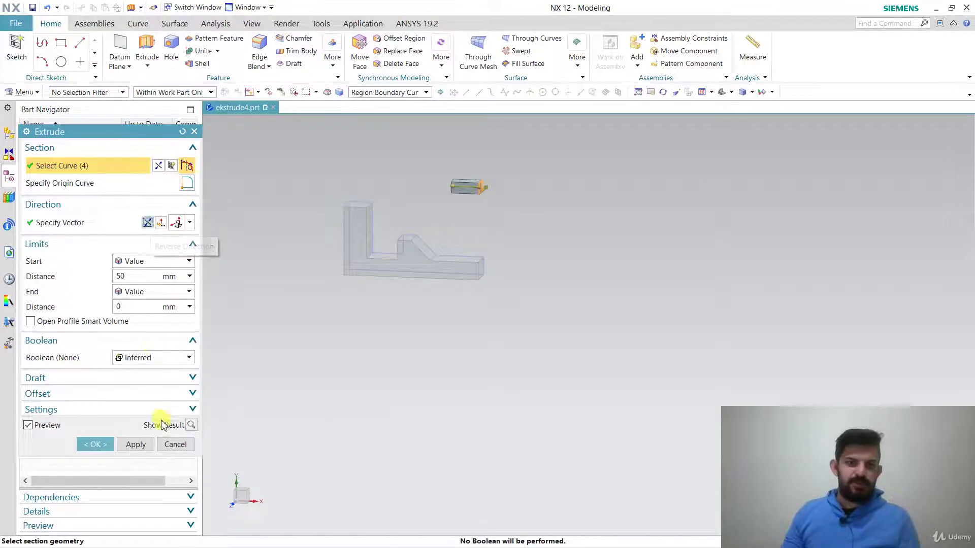
left_click(95, 445)
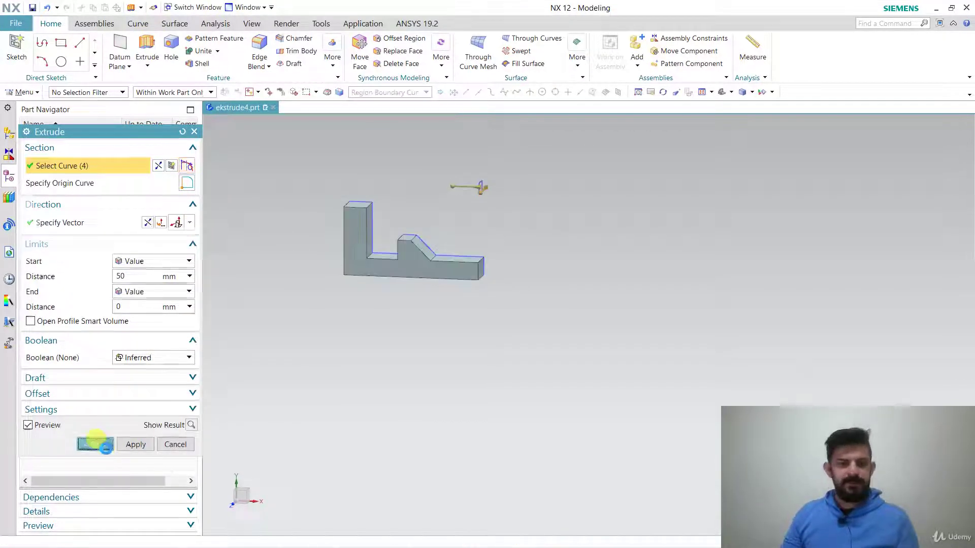
Step: Edit the upper block's extrusion so its start limit is Until Extended, using the slanted face of the stepped body as the limit
scroll(464, 293, "up", 2)
scroll(441, 213, "down", 3)
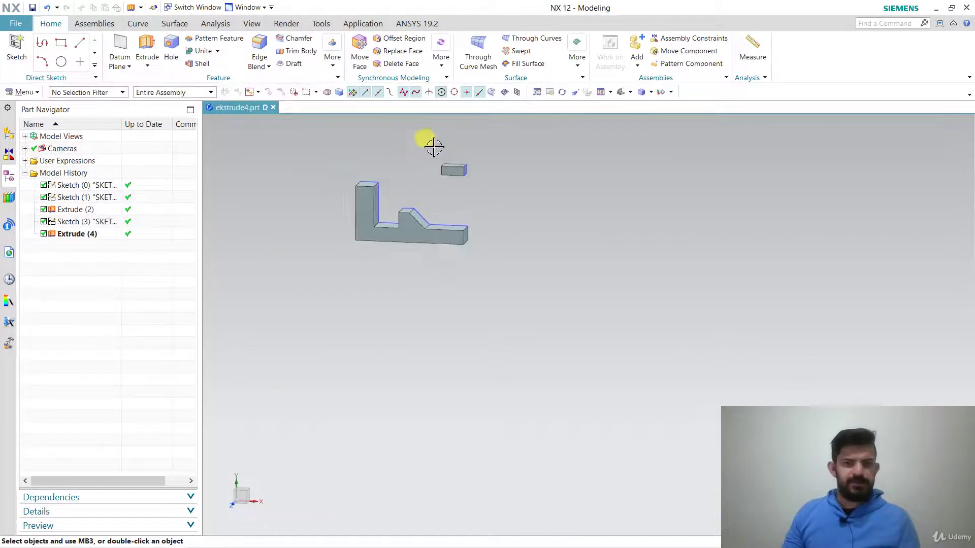
scroll(433, 138, "up", 3)
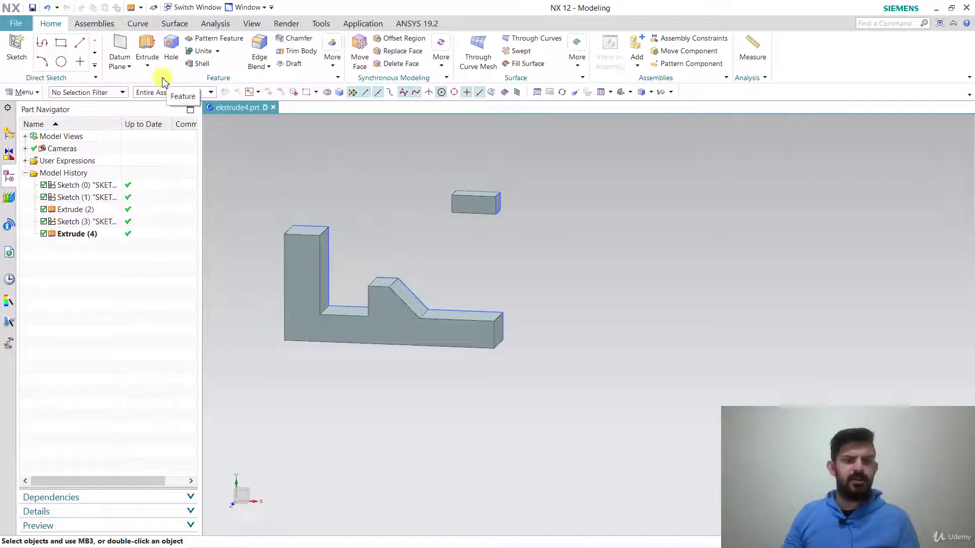
left_click(85, 235)
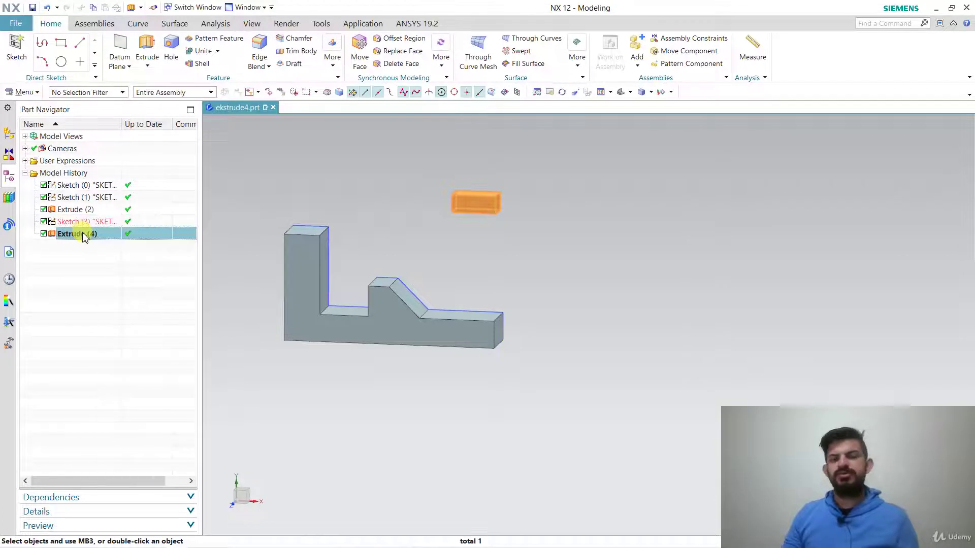
right_click(85, 235)
left_click(119, 268)
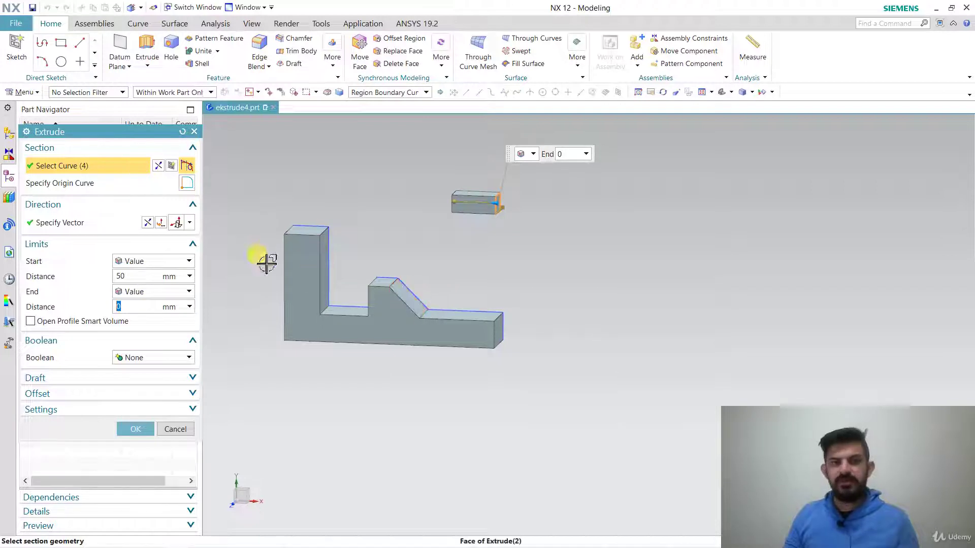
left_click(135, 261)
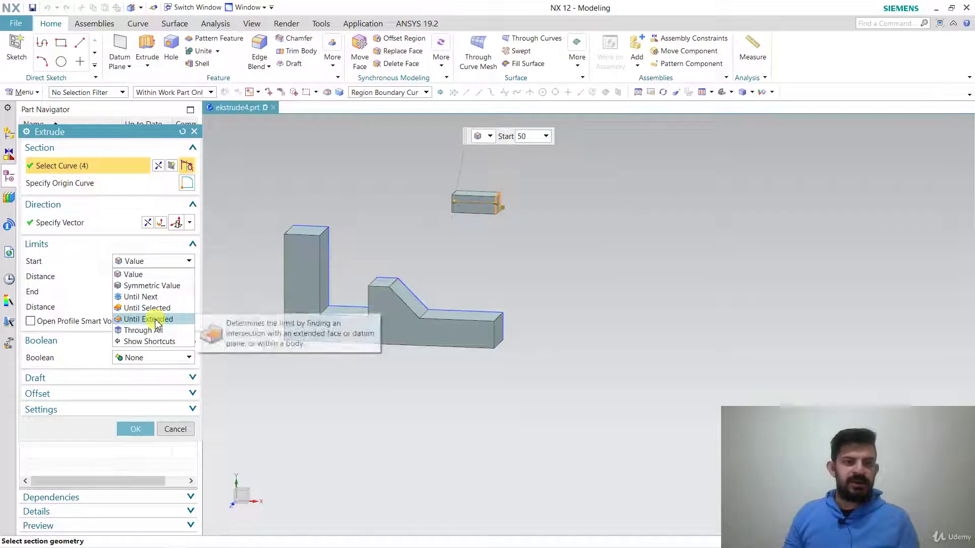
left_click(157, 319)
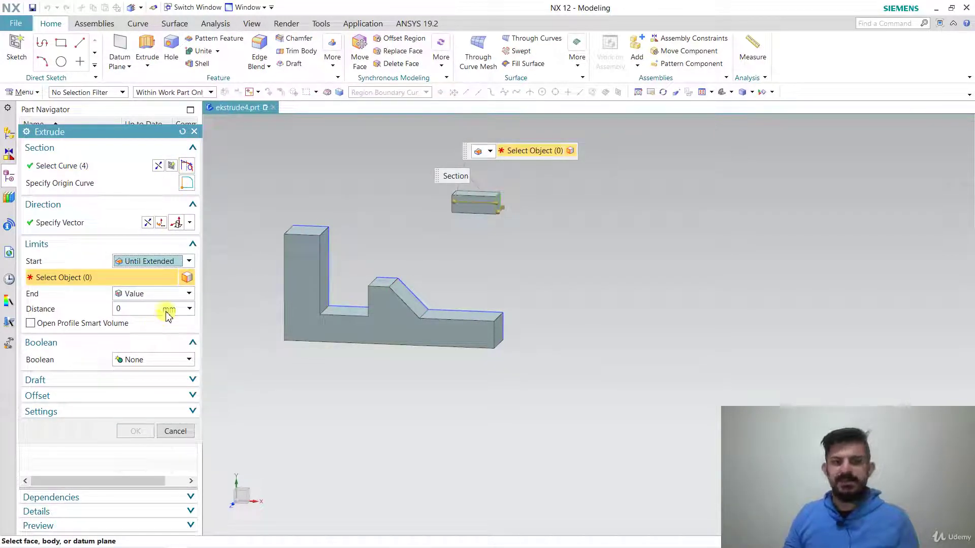
left_click(418, 304)
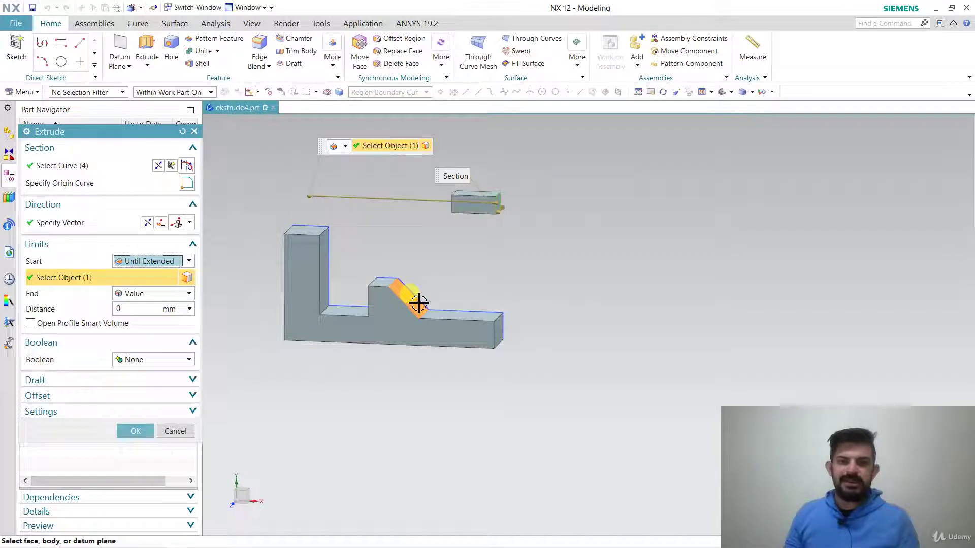
left_click(139, 429)
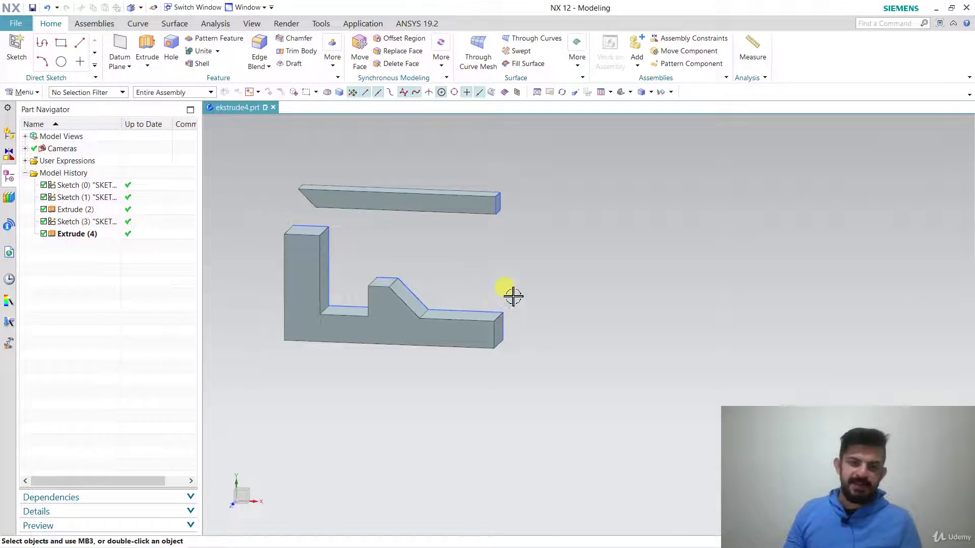
Step: Examine the upper bar's angled end against the stepped body's slanted face from several sides
middle_click_drag(513, 297, 590, 209)
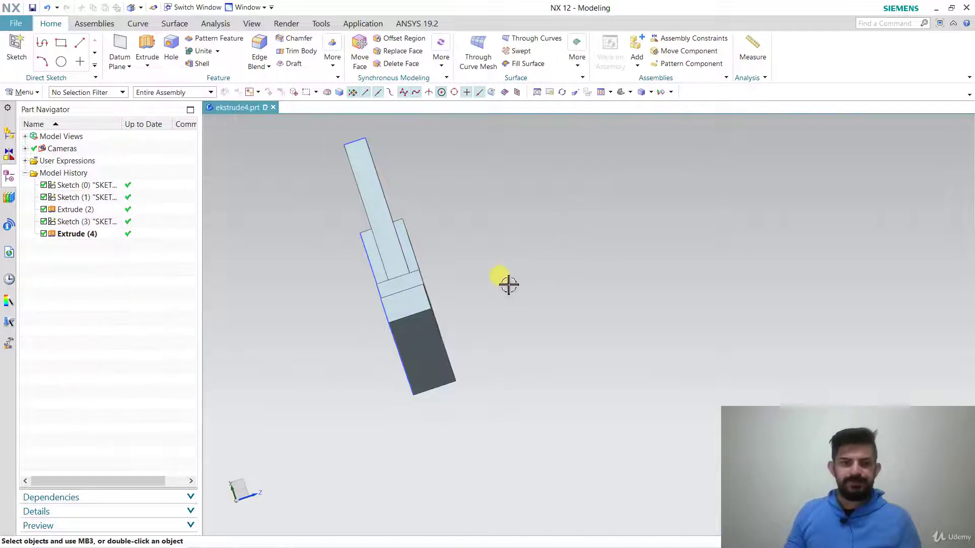
middle_click_drag(508, 285, 579, 270)
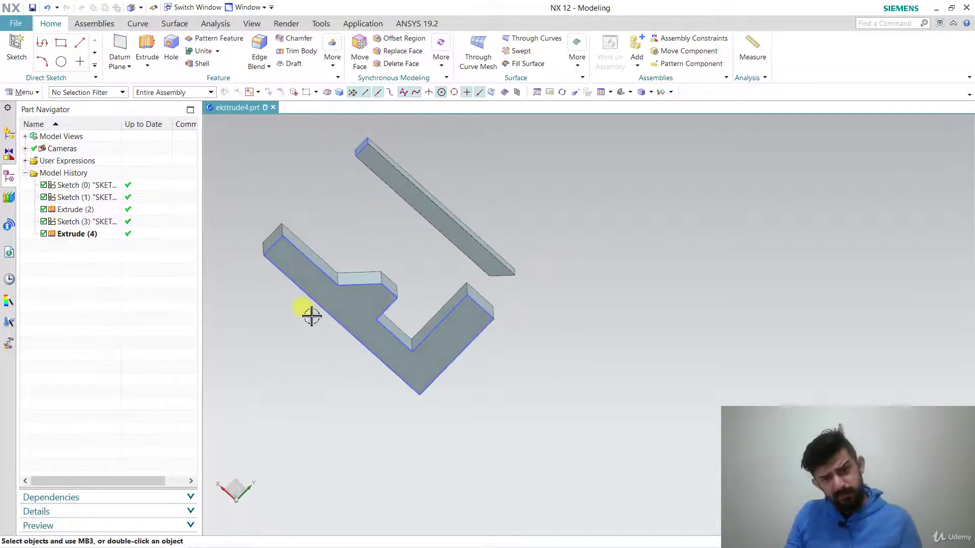
left_click(350, 280)
mouse_move(348, 277)
middle_mouse_down()
mouse_move(369, 254)
mouse_move(333, 276)
middle_mouse_up()
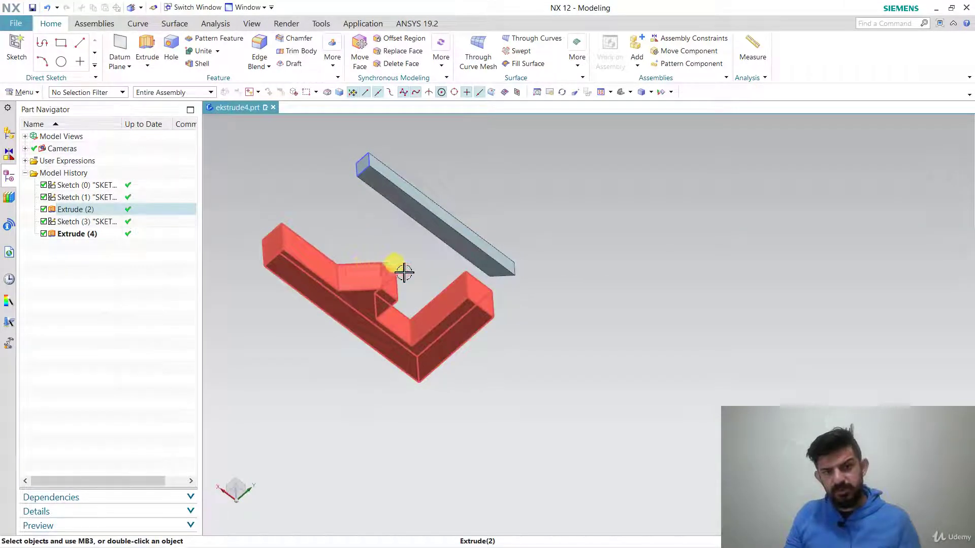
key("Escape")
middle_click_drag(515, 275, 455, 218)
left_click(361, 318)
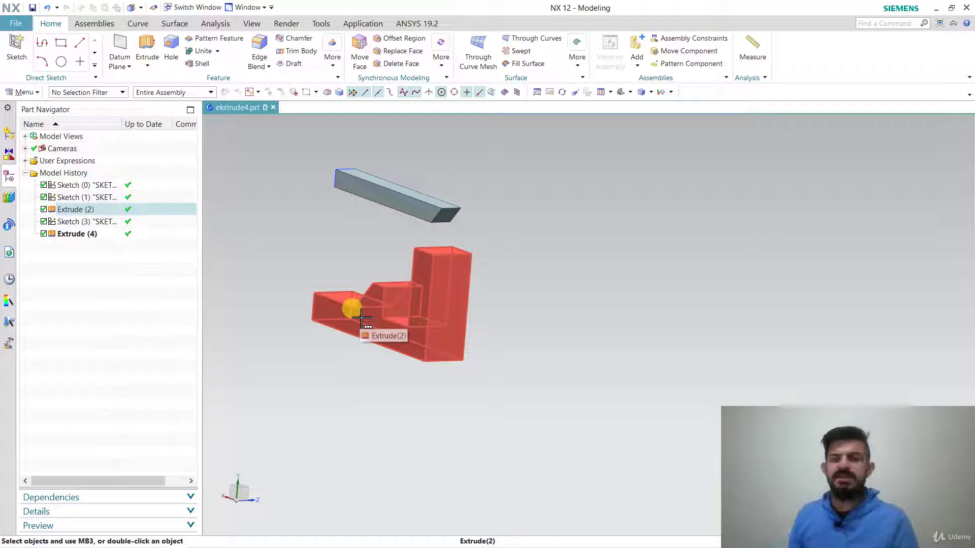
left_click(540, 451)
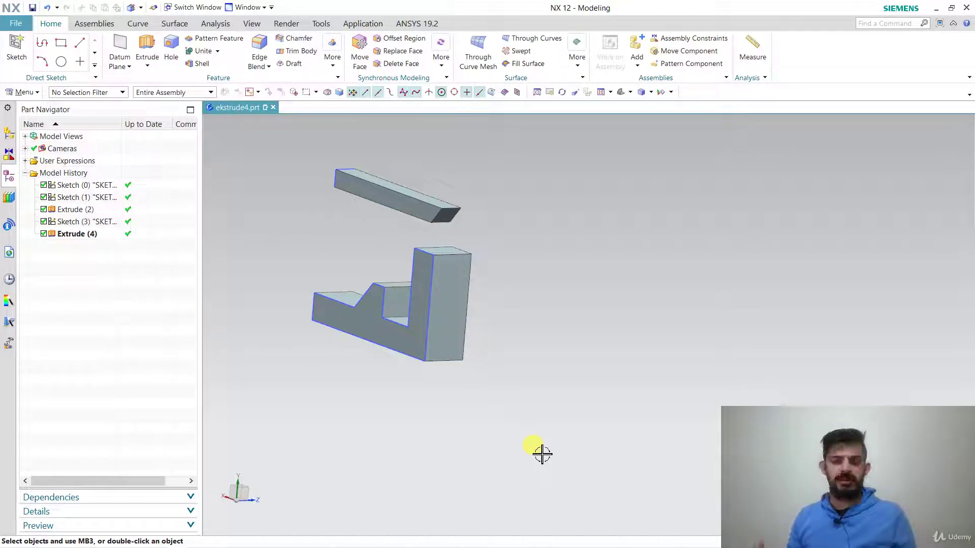
middle_click_drag(533, 447, 584, 439)
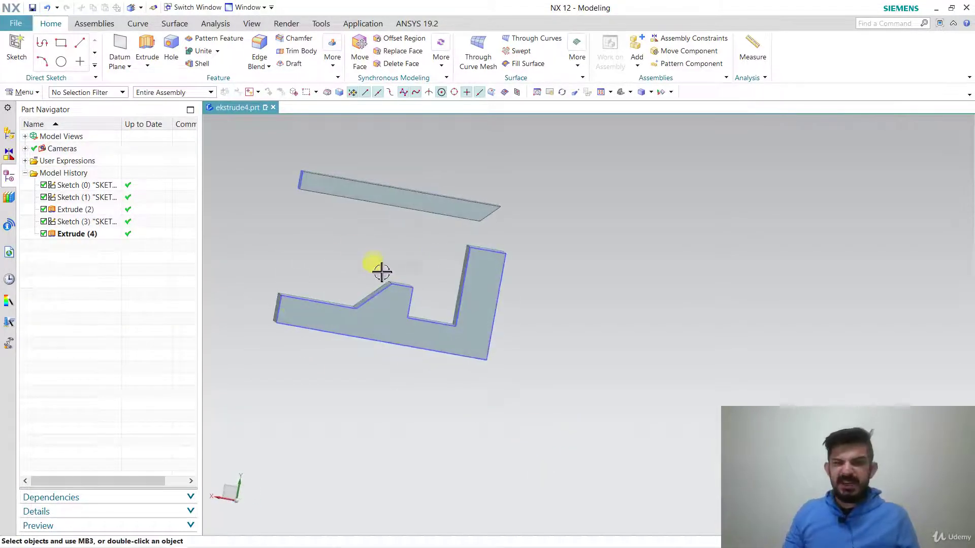